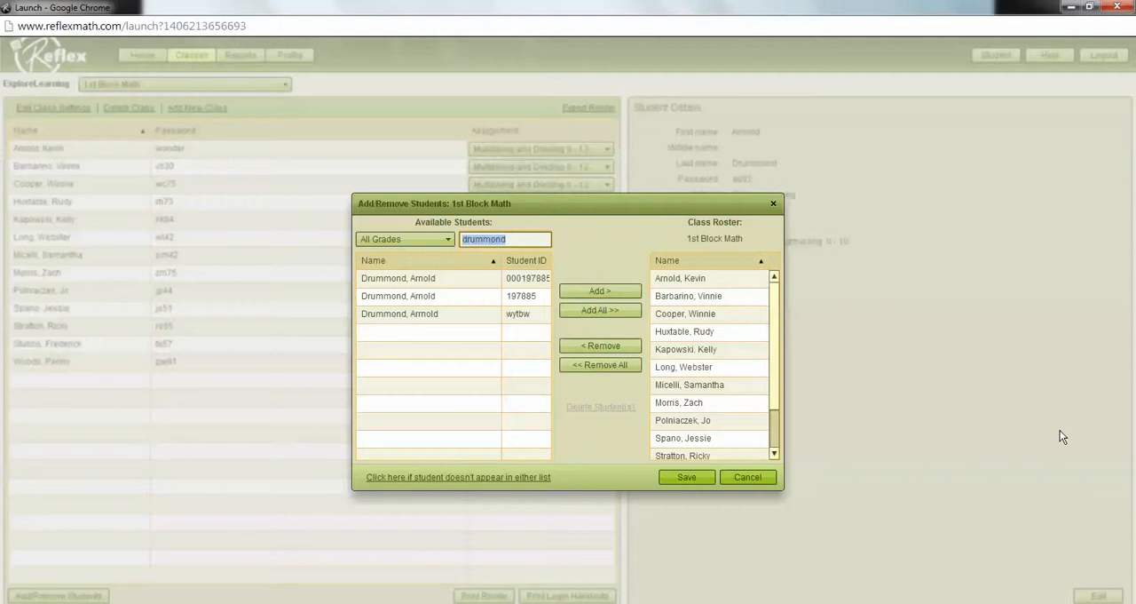
Step: Add all three duplicate records of the student to the 1st Block Math roster and save the class
{"action": "left_click", "coordinate": [520, 283]}
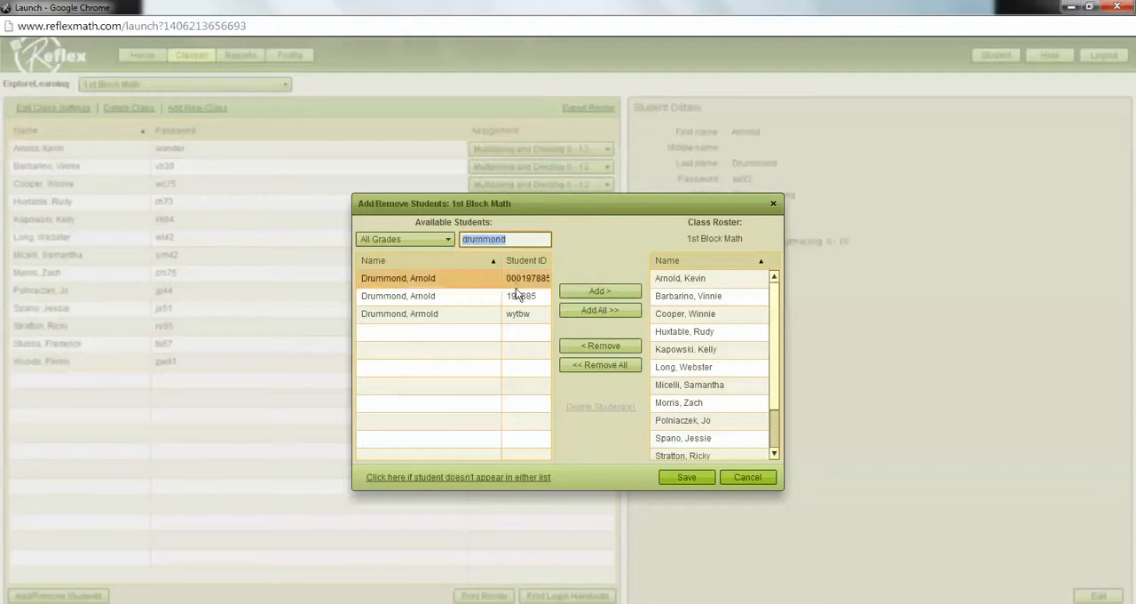
{"action": "left_click", "coordinate": [519, 296]}
{"action": "left_click", "coordinate": [519, 316]}
{"action": "left_click", "coordinate": [603, 314]}
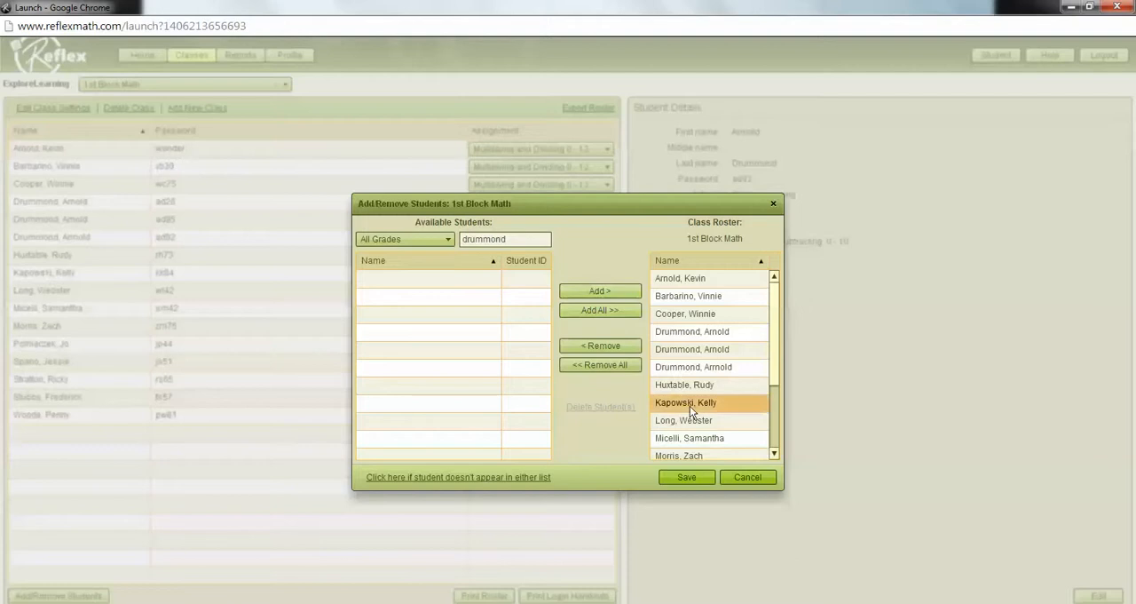
{"action": "left_click", "coordinate": [697, 480]}
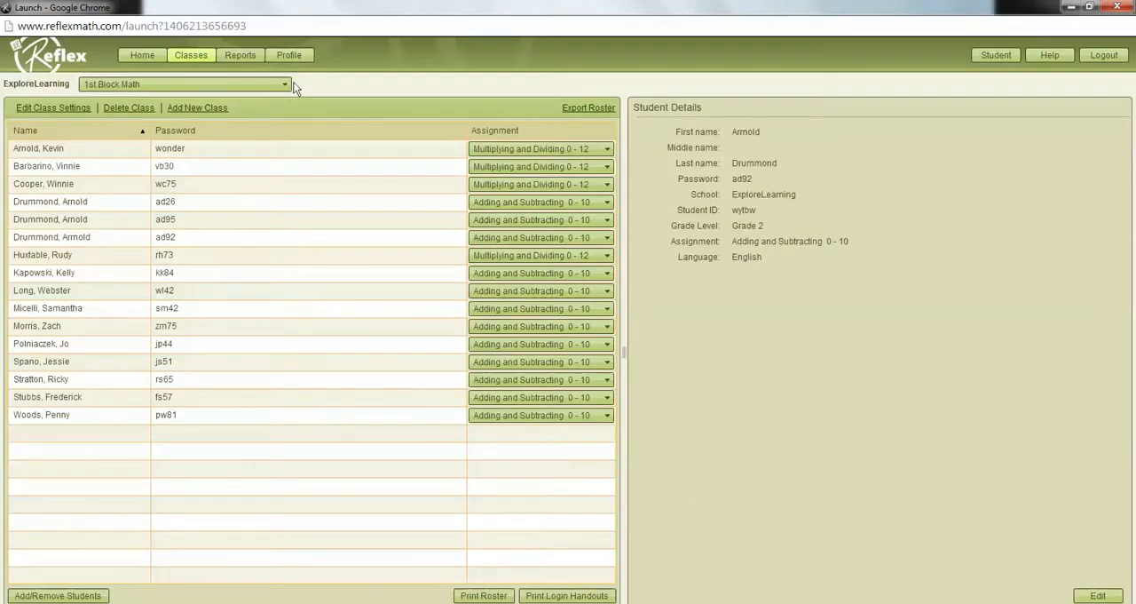
Step: Compare the duplicate records' School Year Overview reports in the individual reports, checking student ID, fluency, usage and last login
{"action": "left_click", "coordinate": [243, 57]}
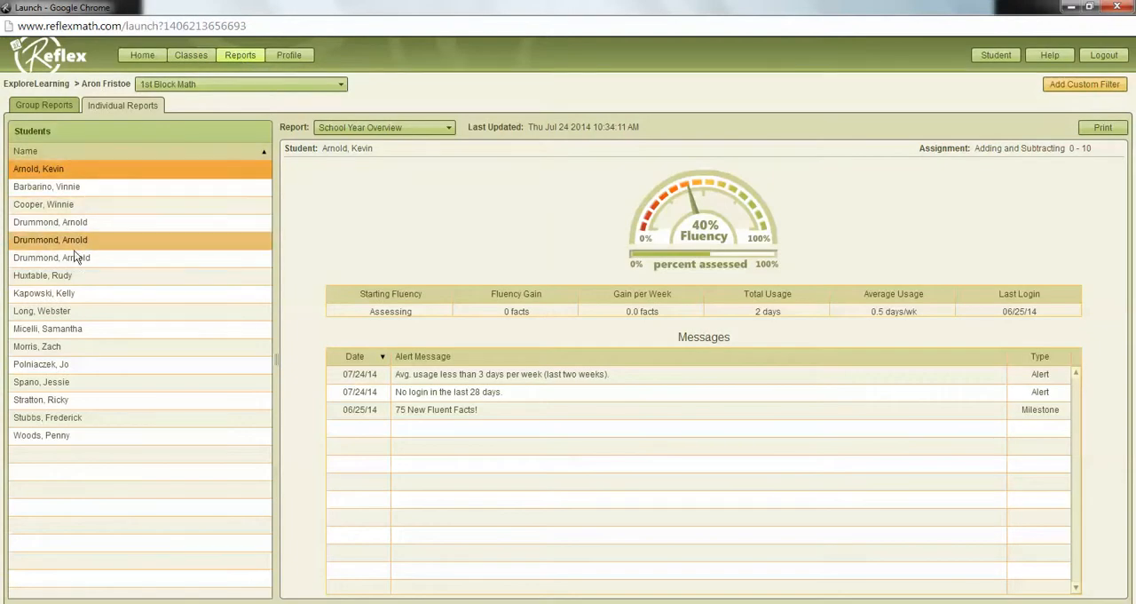
{"action": "left_click", "coordinate": [138, 231]}
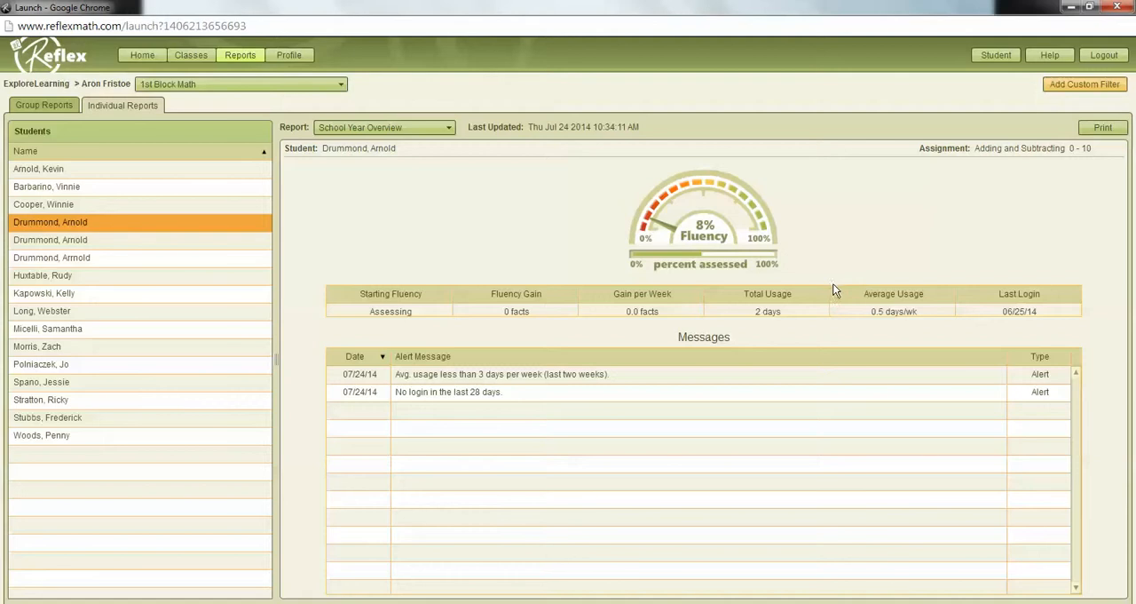
{"action": "mouse_move", "coordinate": [75, 240]}
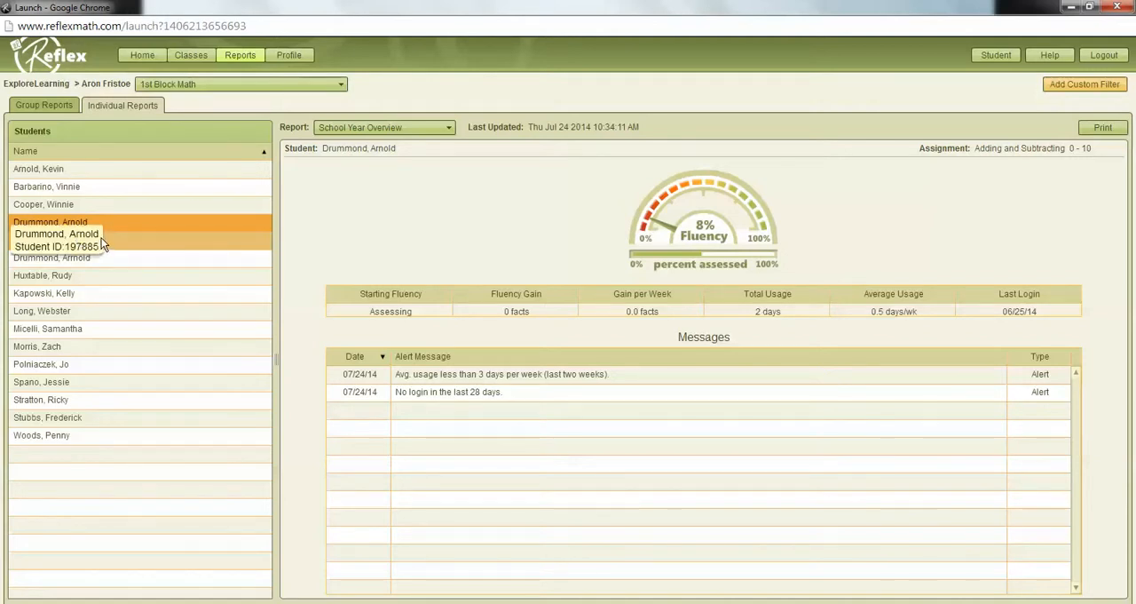
{"action": "left_click", "coordinate": [115, 239]}
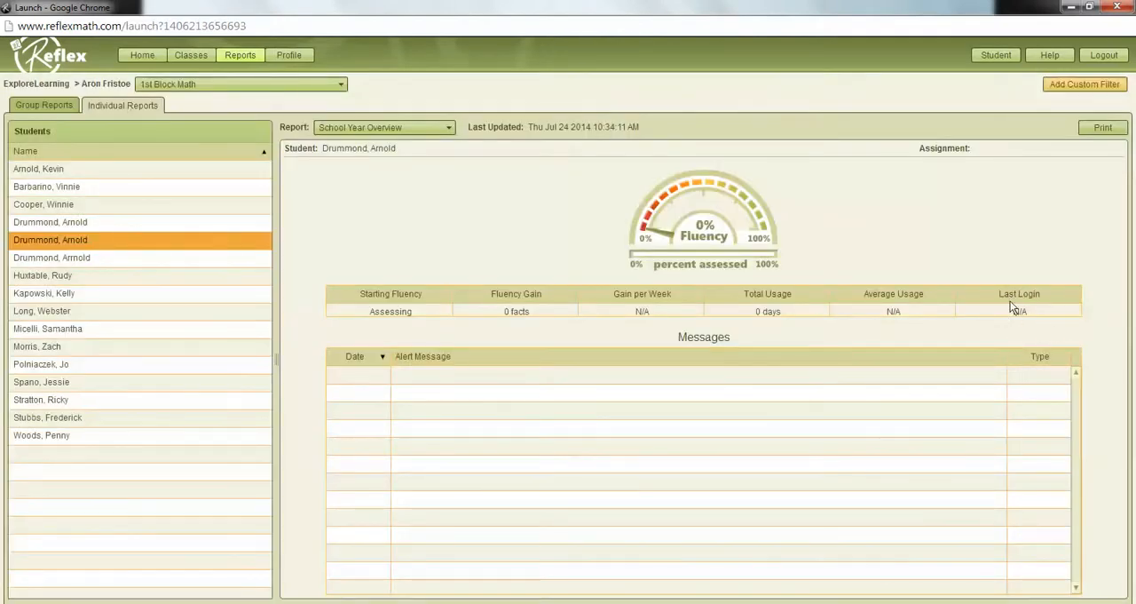
{"action": "mouse_move", "coordinate": [116, 260]}
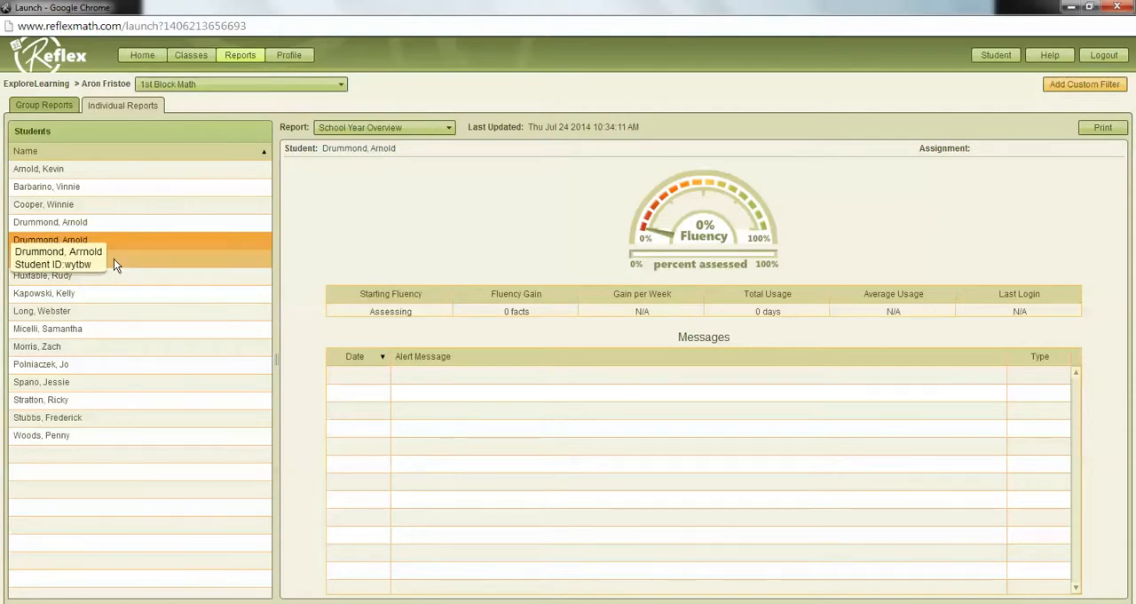
{"action": "left_click", "coordinate": [114, 258]}
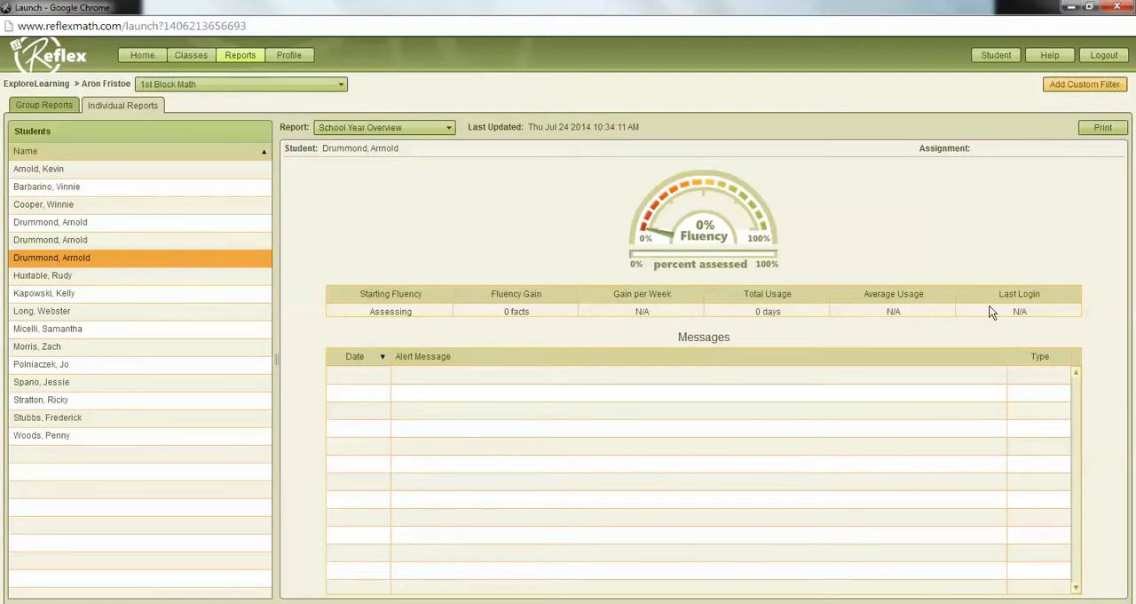
{"action": "left_click", "coordinate": [94, 222]}
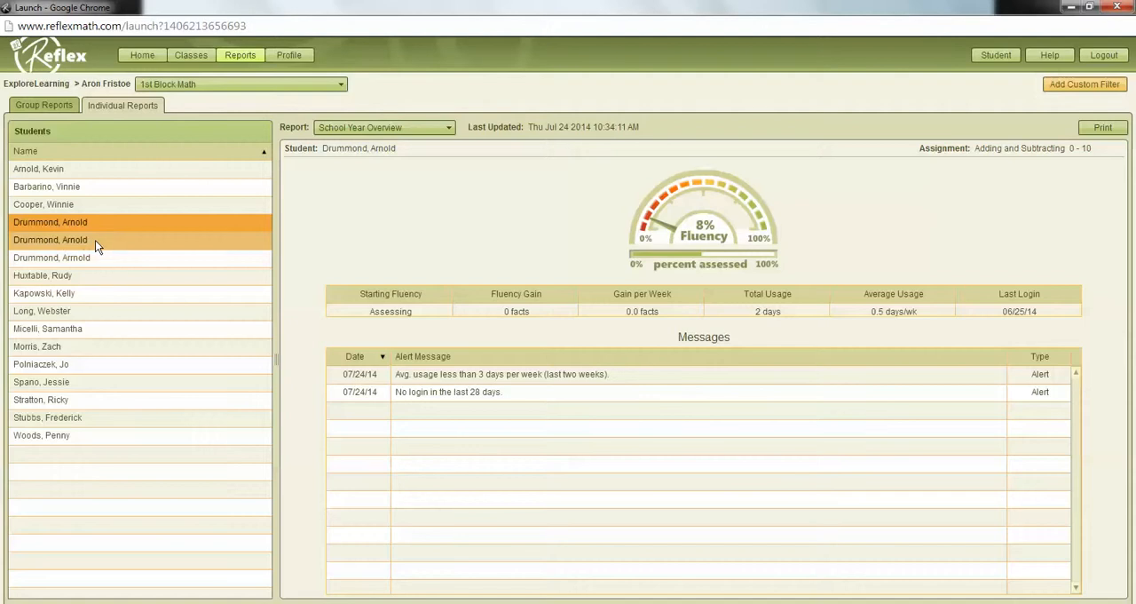
{"action": "mouse_move", "coordinate": [142, 229]}
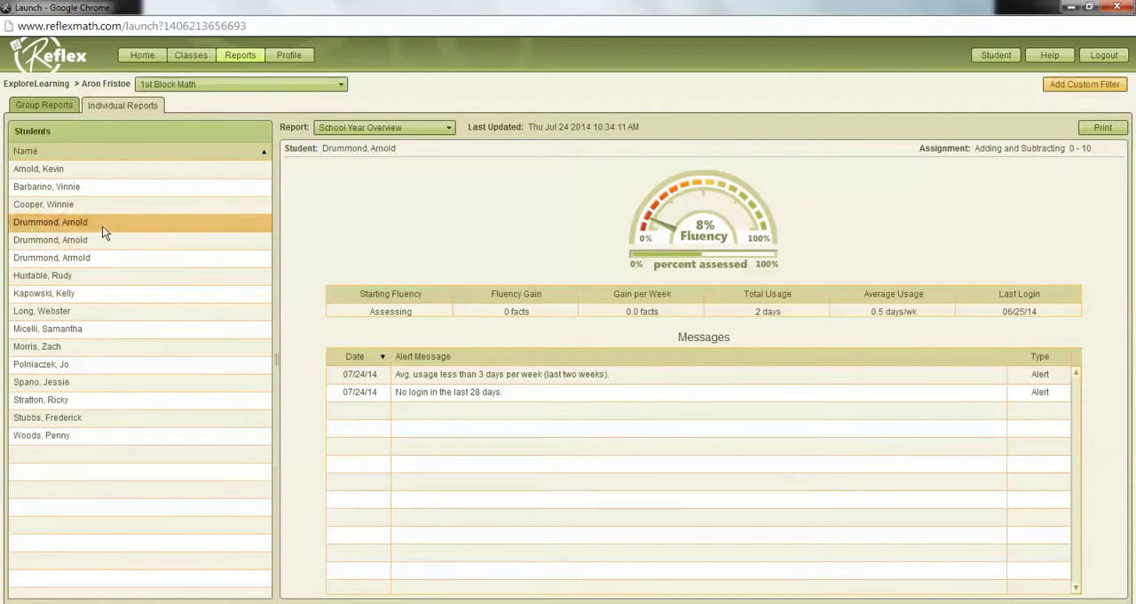
{"action": "mouse_move", "coordinate": [103, 228]}
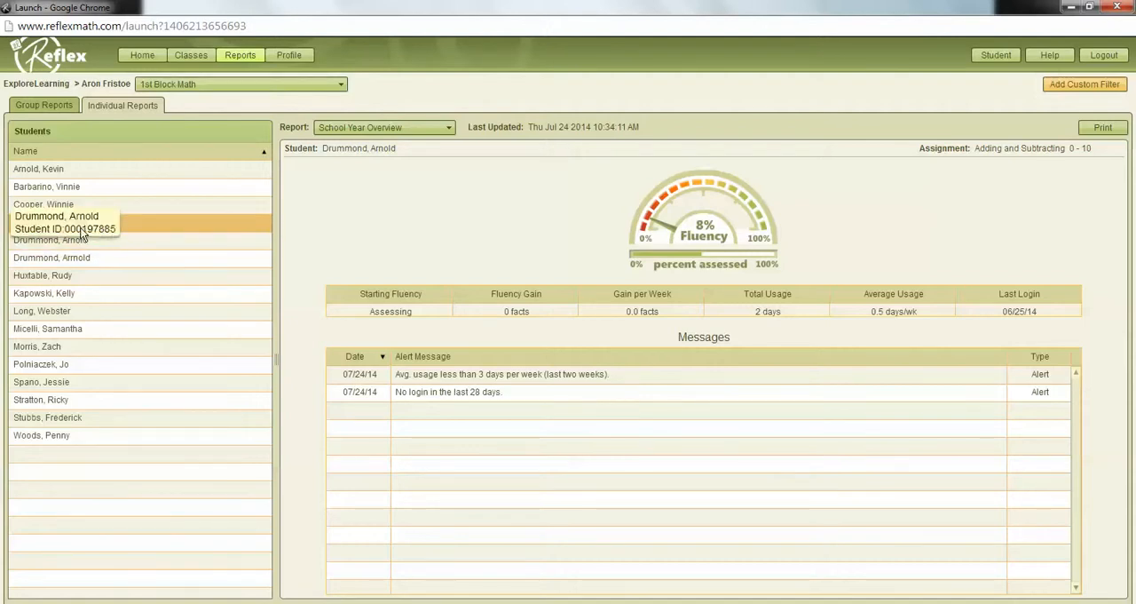
{"action": "mouse_move", "coordinate": [129, 248]}
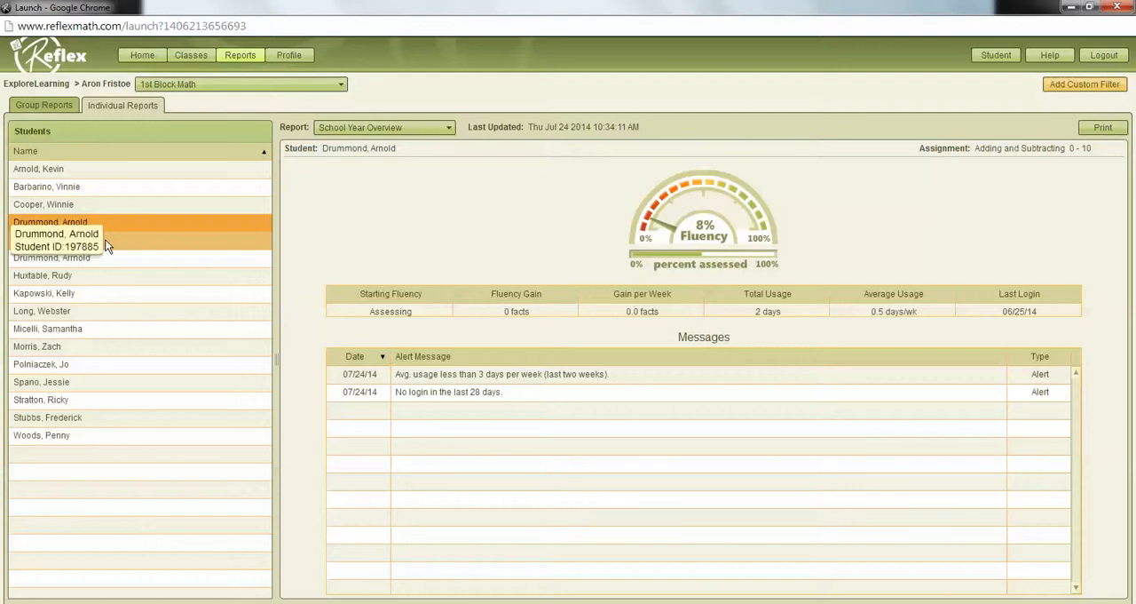
Step: Remove the student's three duplicate records from the 1st Block Math class roster
{"action": "left_click", "coordinate": [195, 55]}
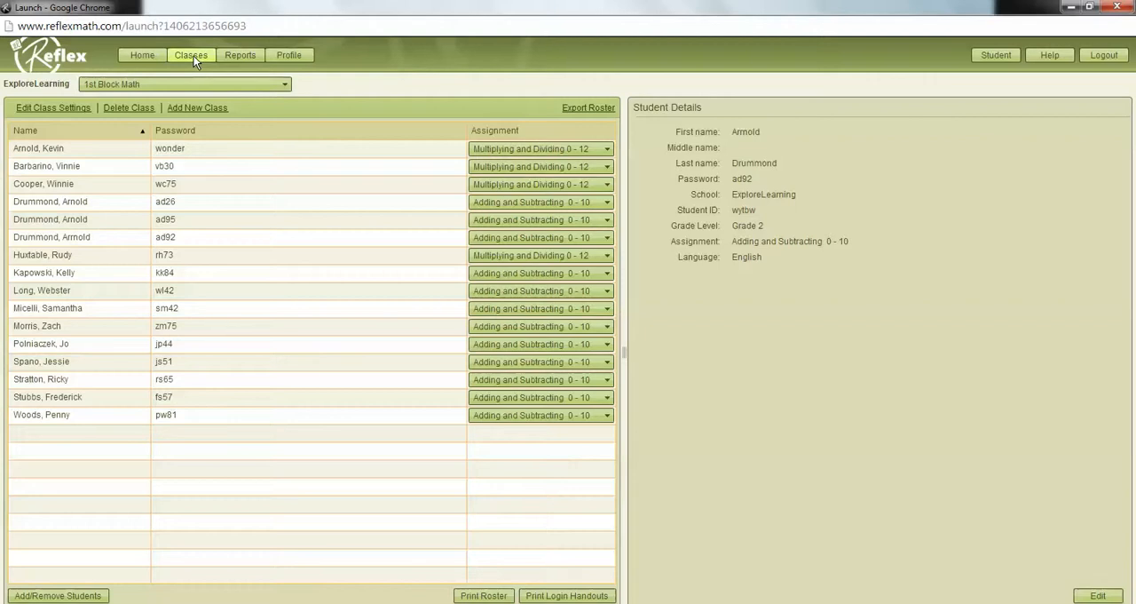
{"action": "left_click", "coordinate": [59, 596]}
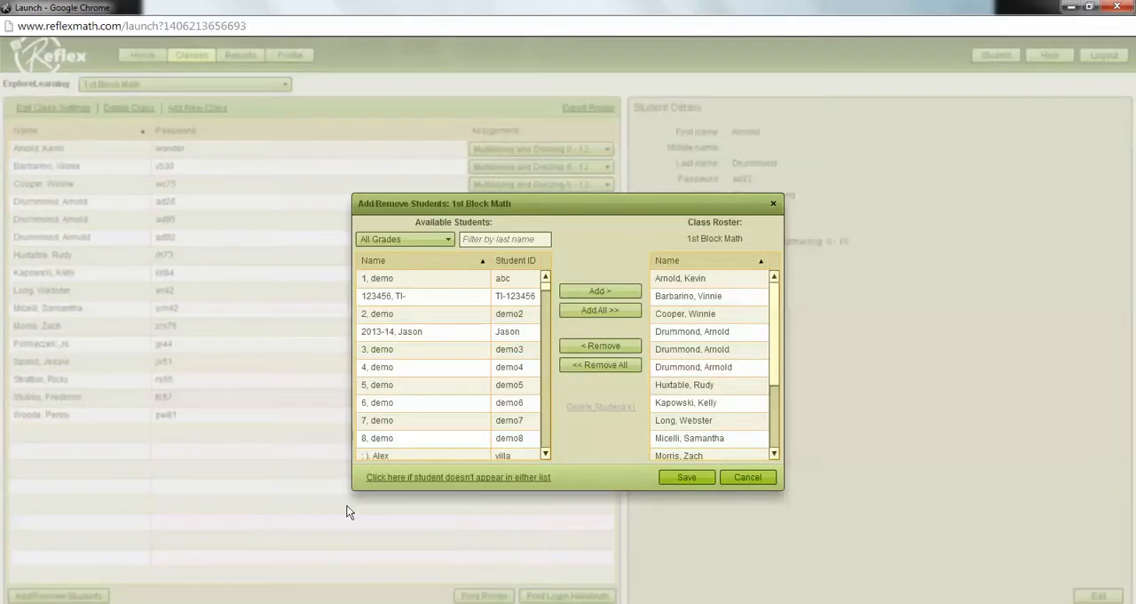
{"action": "left_click", "coordinate": [692, 333]}
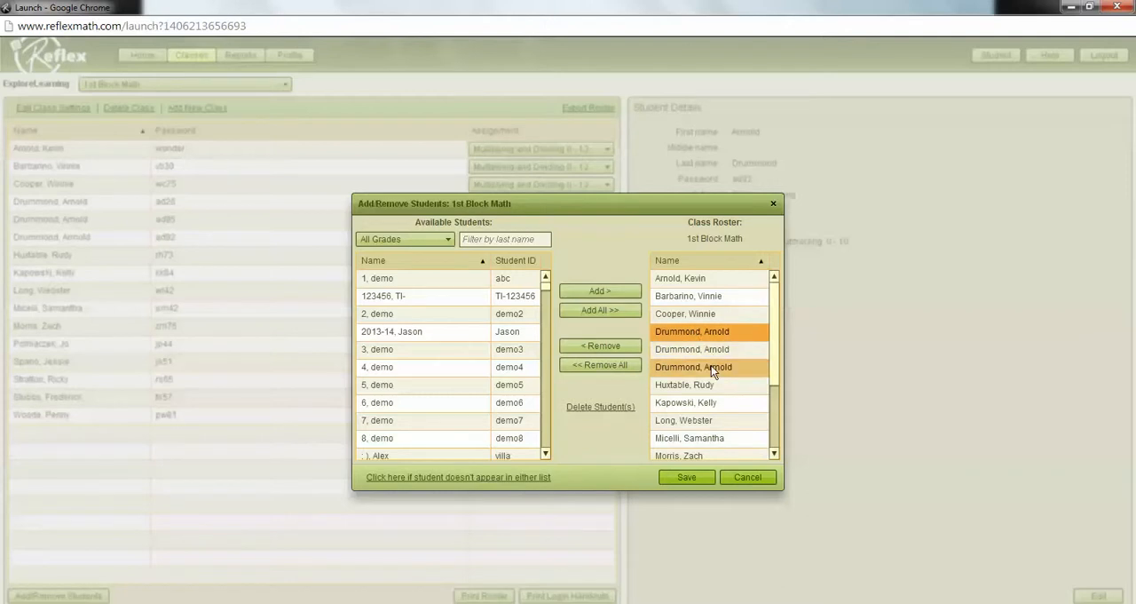
{"action": "left_click", "coordinate": [711, 365], "text": "shift"}
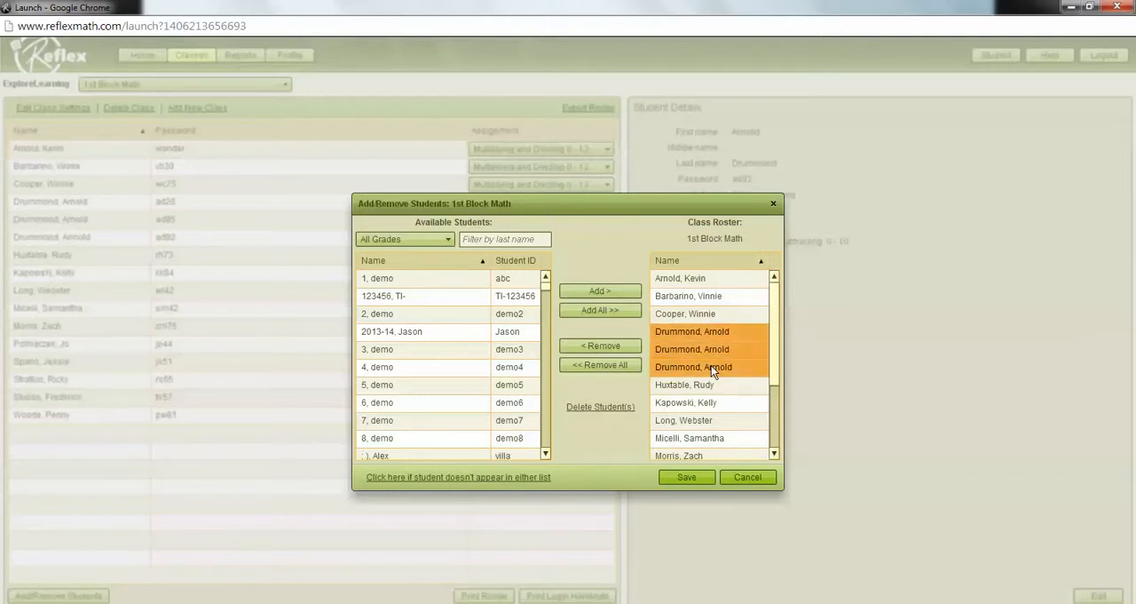
{"action": "left_click", "coordinate": [602, 350]}
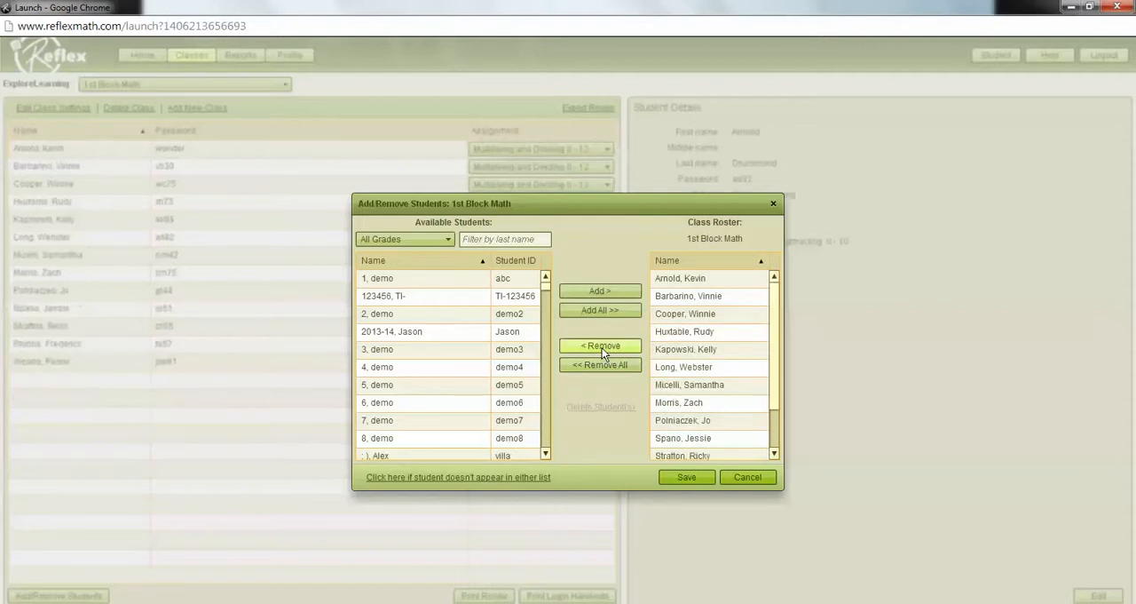
Step: Filter the available students by the student's last name and delete from Reflex the duplicate whose numeric ID lacks leading zeros
{"action": "left_click", "coordinate": [483, 238]}
{"action": "type", "text": "drumm"}
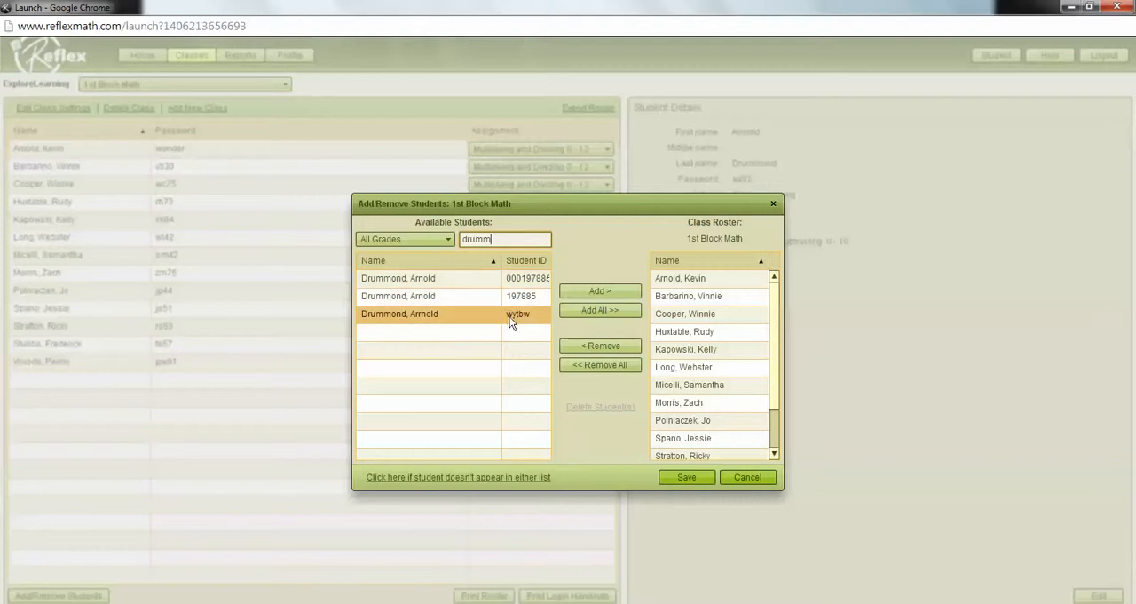
{"action": "left_click", "coordinate": [407, 296]}
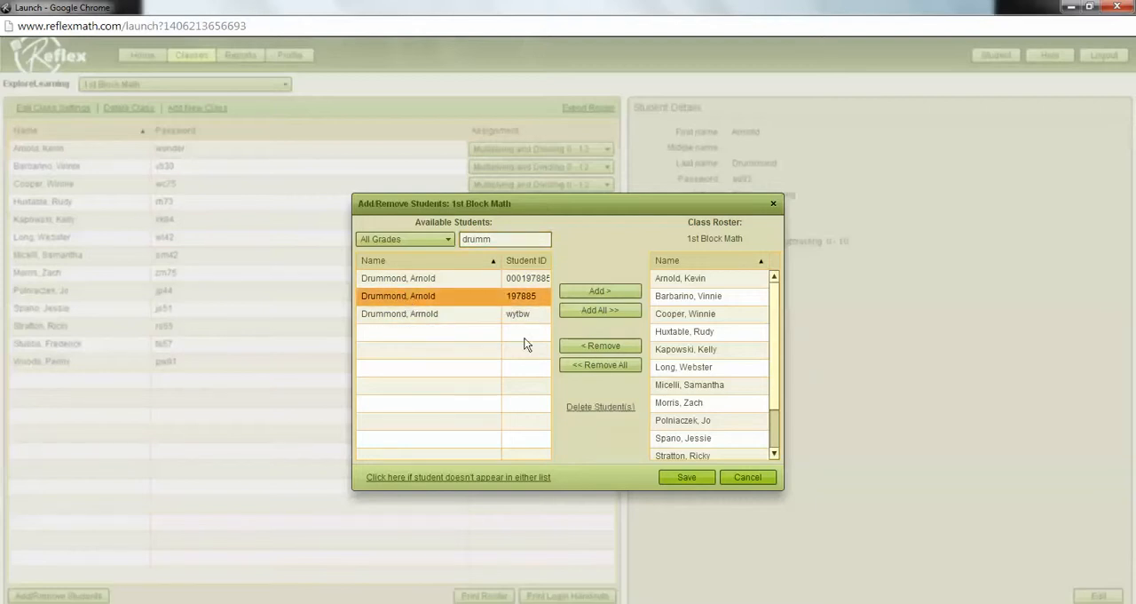
{"action": "left_click", "coordinate": [594, 411]}
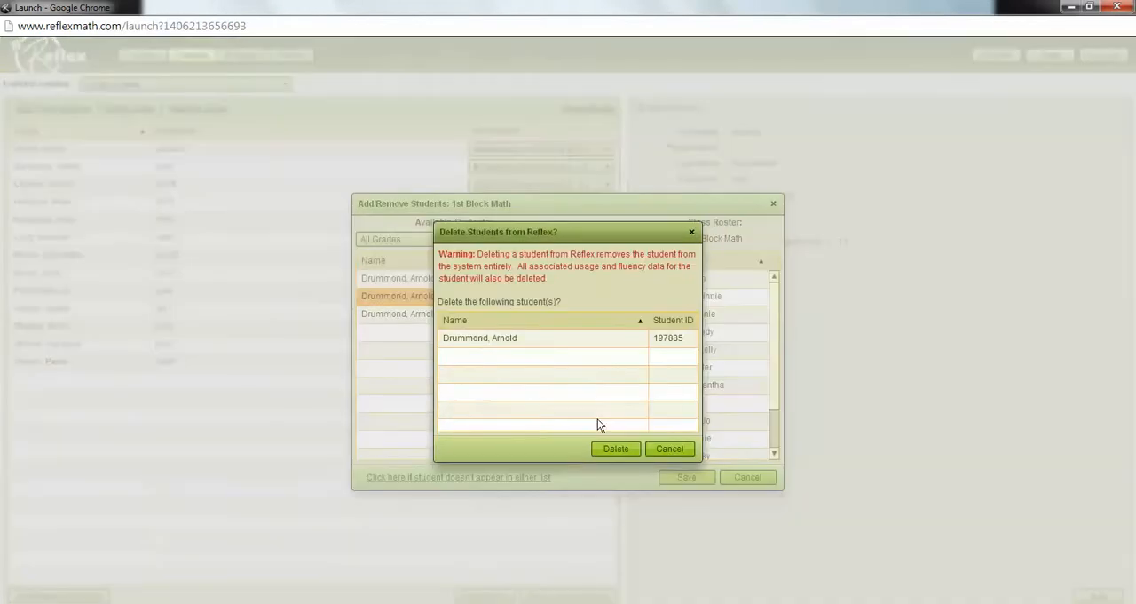
{"action": "left_click", "coordinate": [627, 447]}
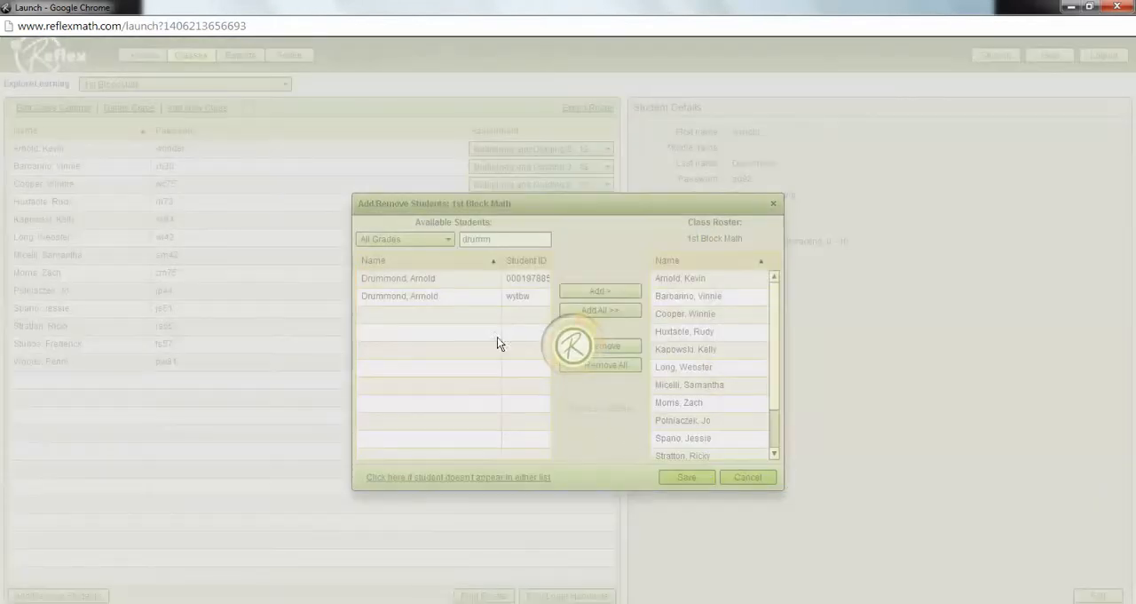
Step: Delete from Reflex the remaining duplicate record with the misspelled first name and non-numeric student ID
{"action": "left_click", "coordinate": [420, 298]}
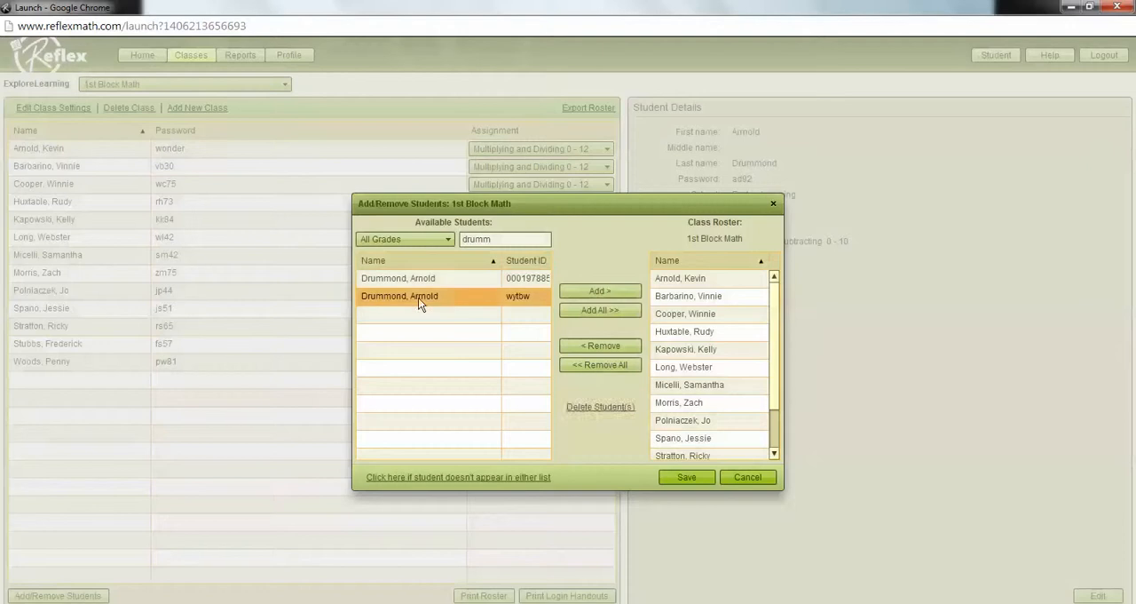
{"action": "left_click", "coordinate": [593, 410]}
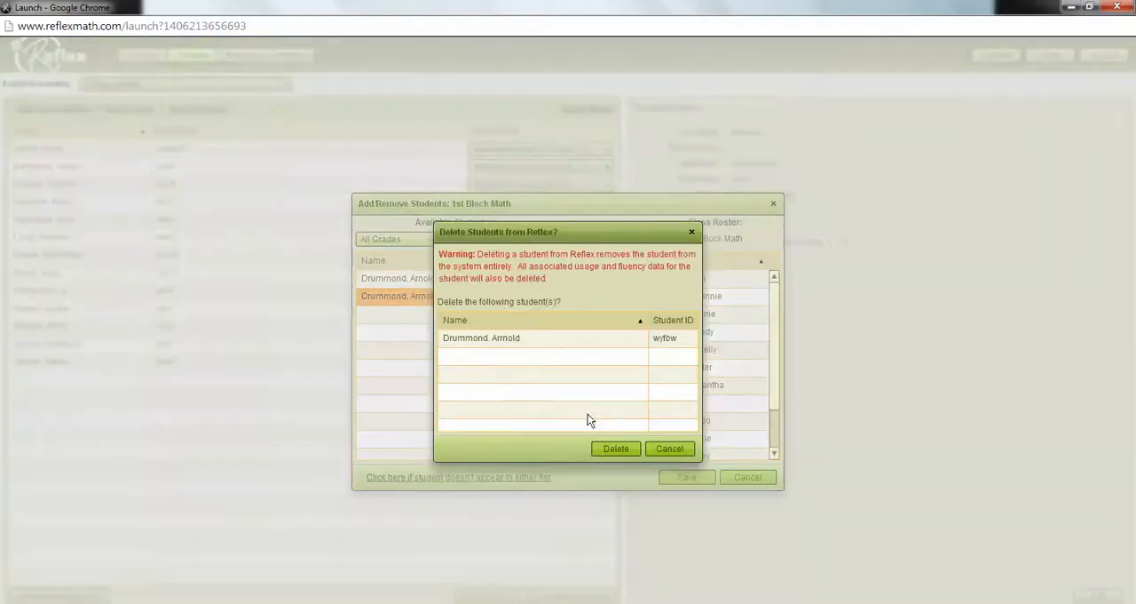
{"action": "left_click", "coordinate": [608, 448]}
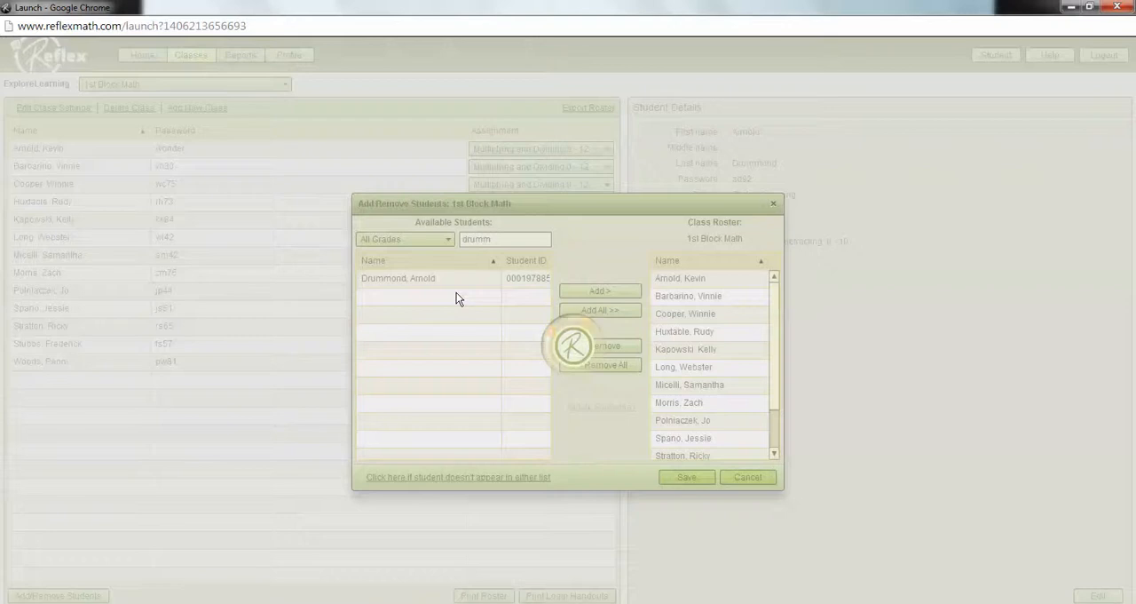
Step: Add the one remaining record of the student back to the 1st Block Math roster and save
{"action": "left_click", "coordinate": [415, 278]}
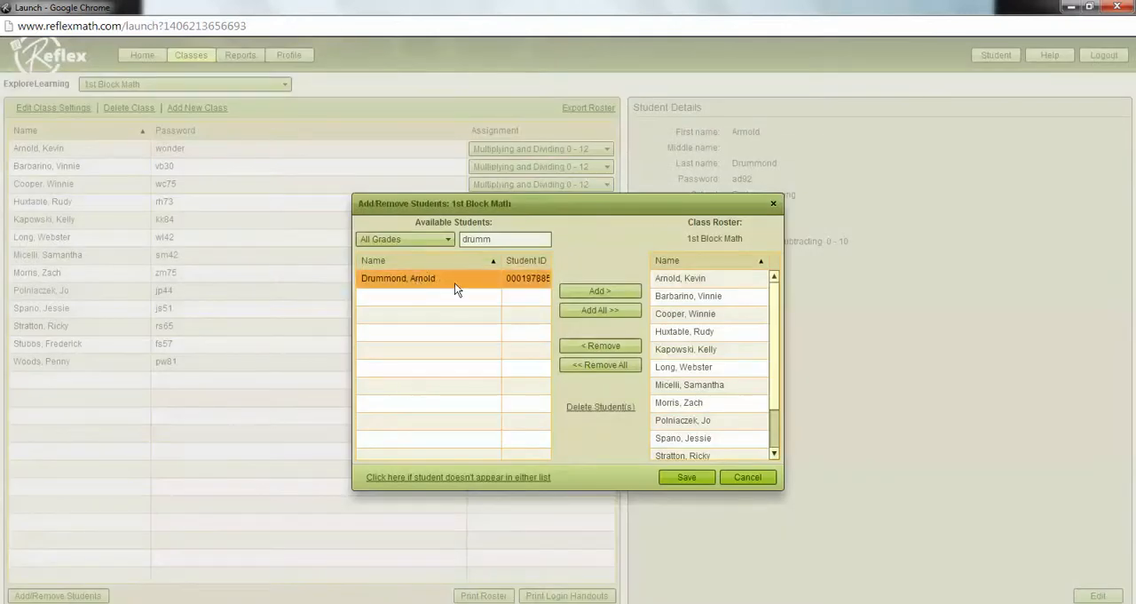
{"action": "left_click", "coordinate": [592, 292]}
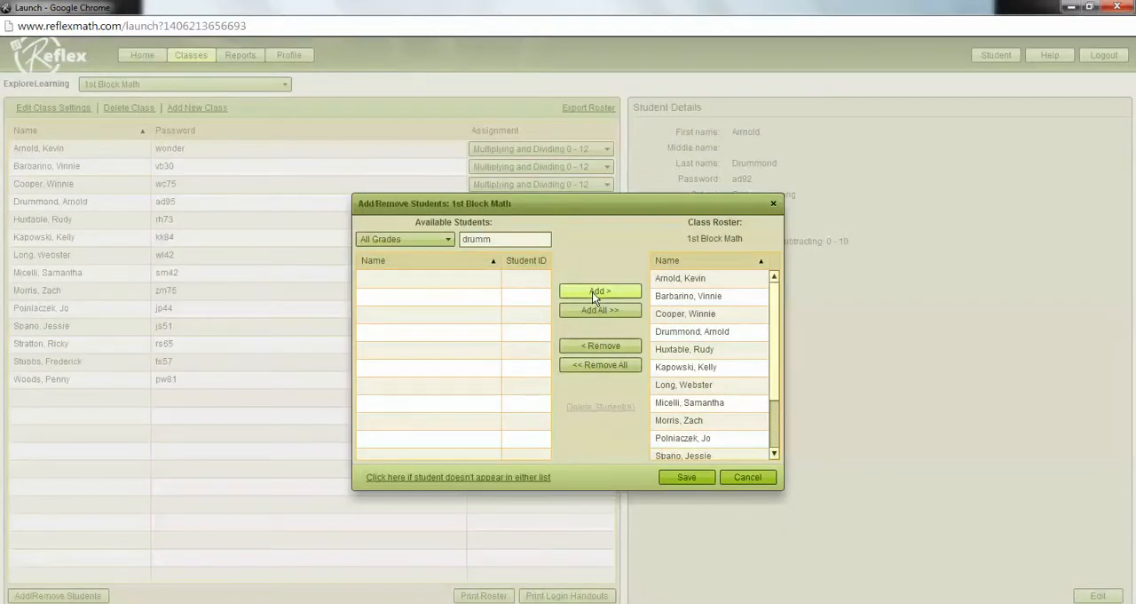
{"action": "left_click", "coordinate": [687, 478]}
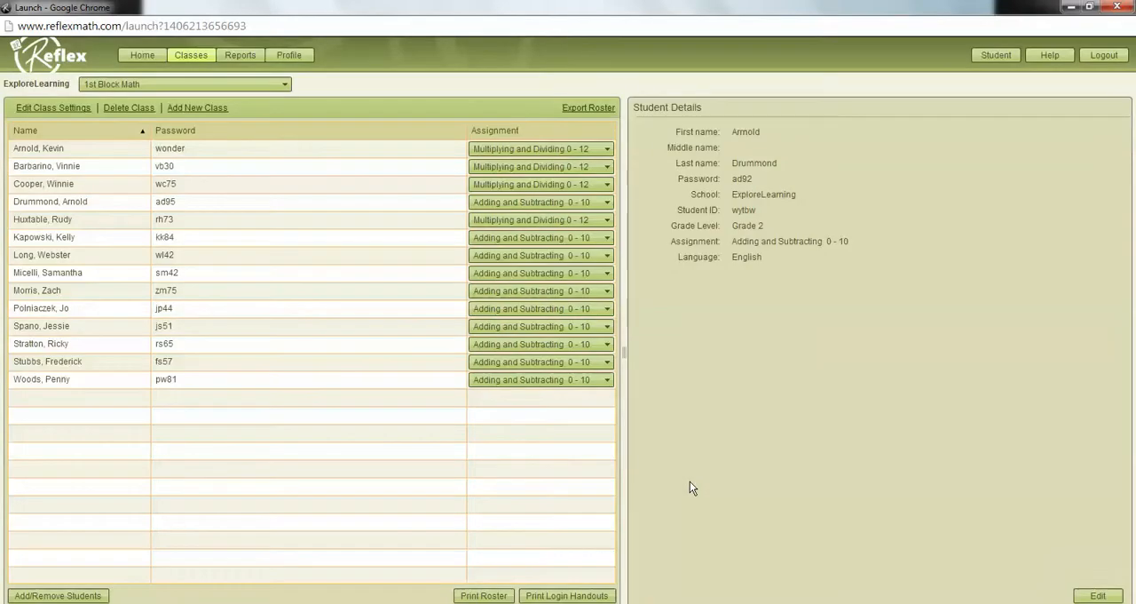
Step: Remove the three leading zeros from the remaining student's ID and save the student's details
{"action": "left_click", "coordinate": [79, 201]}
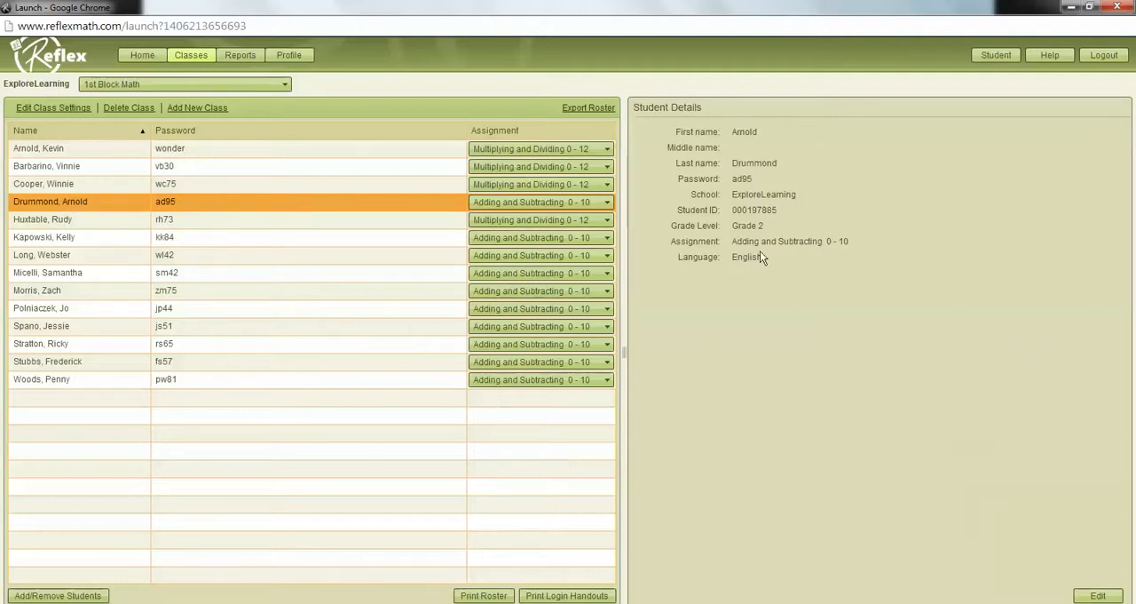
{"action": "left_click", "coordinate": [1099, 596]}
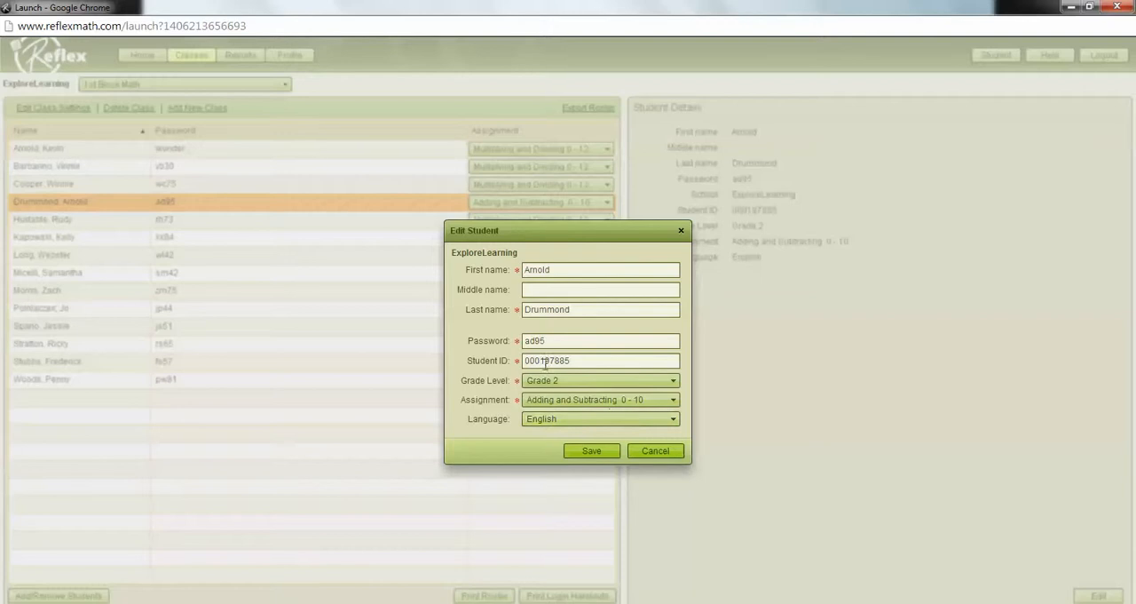
{"action": "left_click_drag", "start_coordinate": [544, 361], "coordinate": [521, 362]}
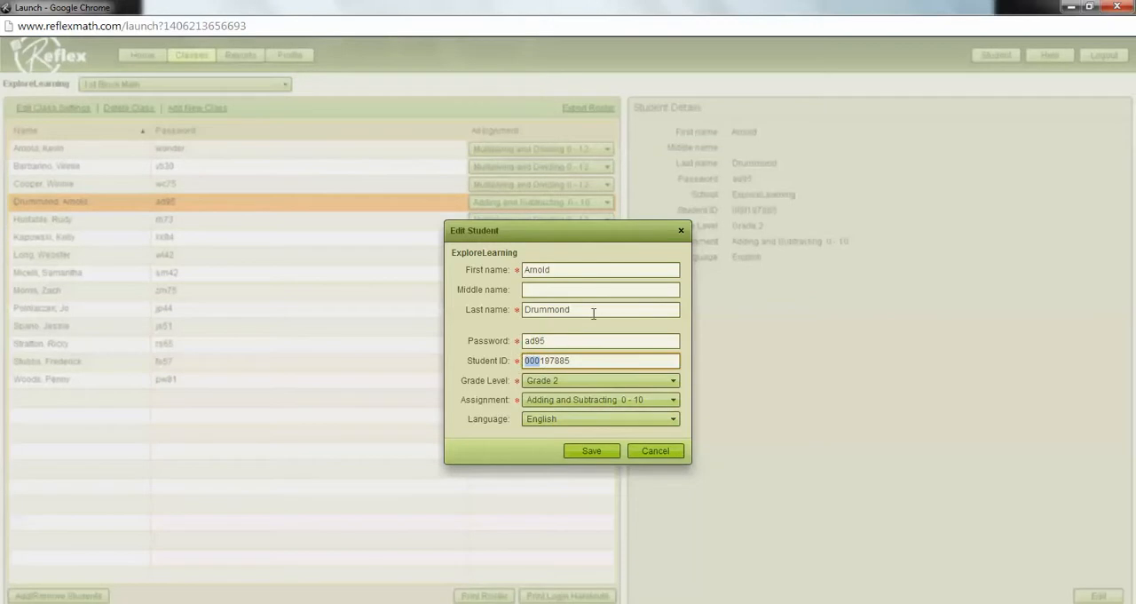
{"action": "key", "text": "BackSpace"}
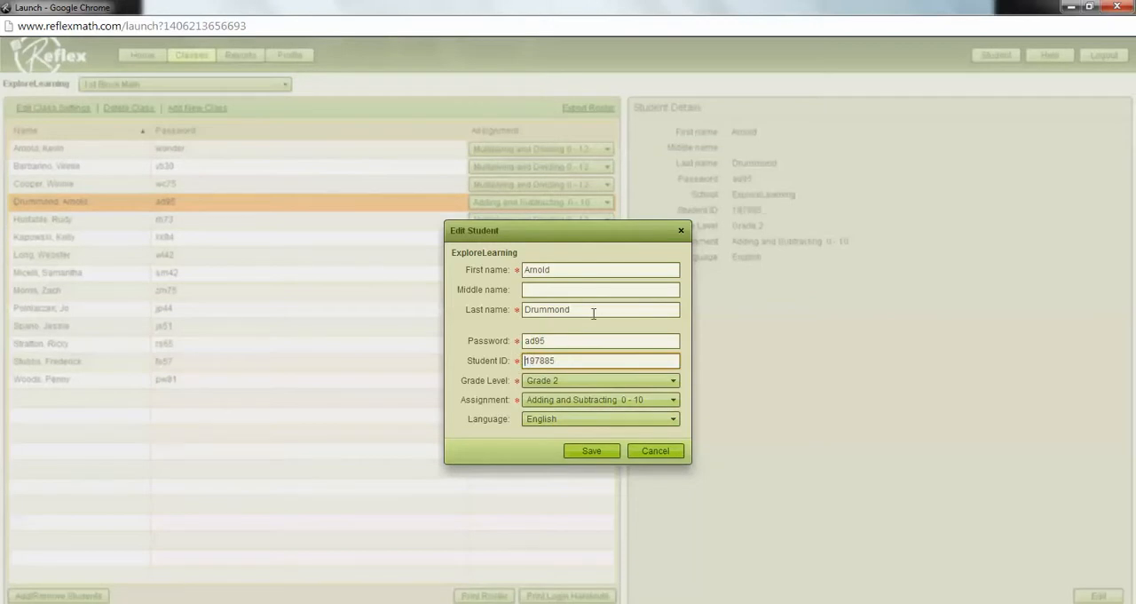
{"action": "left_click", "coordinate": [598, 454]}
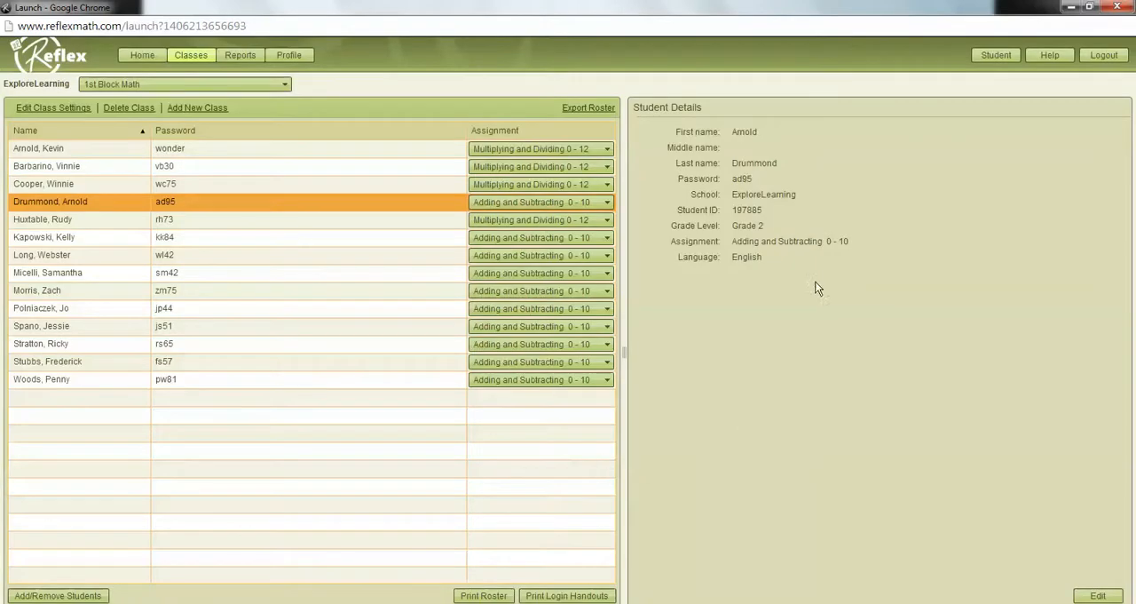